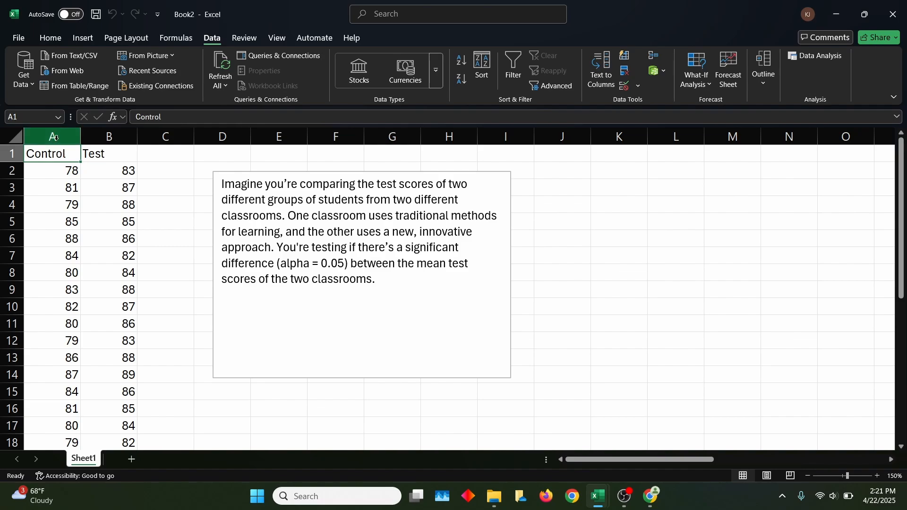
- Examine the Control and Test score columns and the problem description in the text box
{"action": "left_click", "coordinate": [54, 137]}
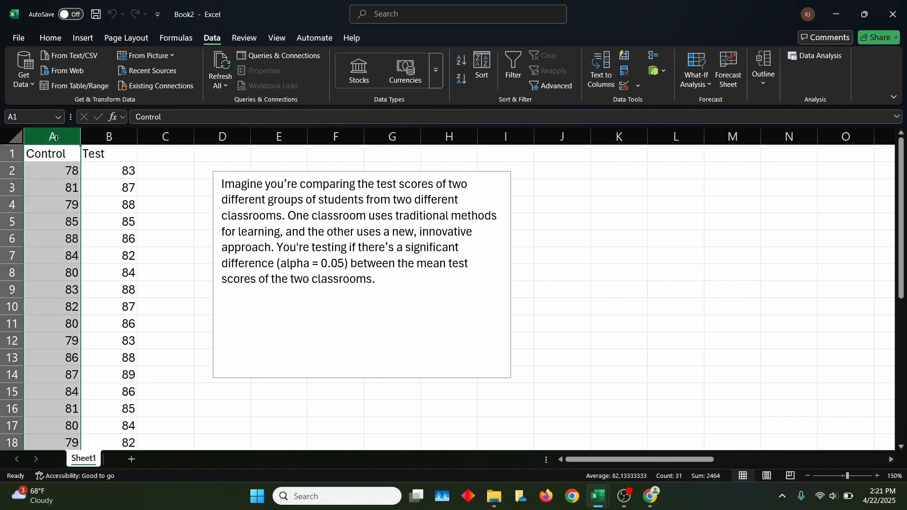
{"action": "left_click", "coordinate": [122, 134]}
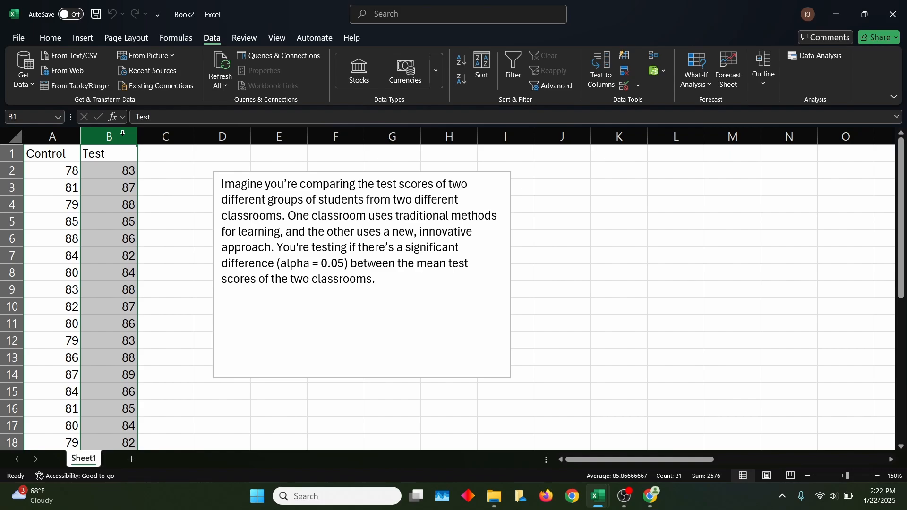
{"action": "scroll", "coordinate": [98, 201], "scroll_direction": "down", "scroll_amount": 5}
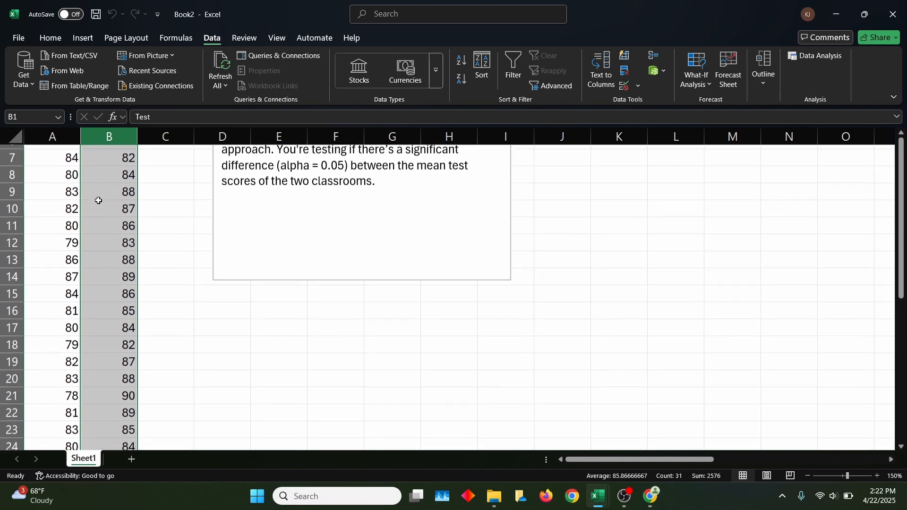
{"action": "scroll", "coordinate": [98, 200], "scroll_direction": "up", "scroll_amount": 5}
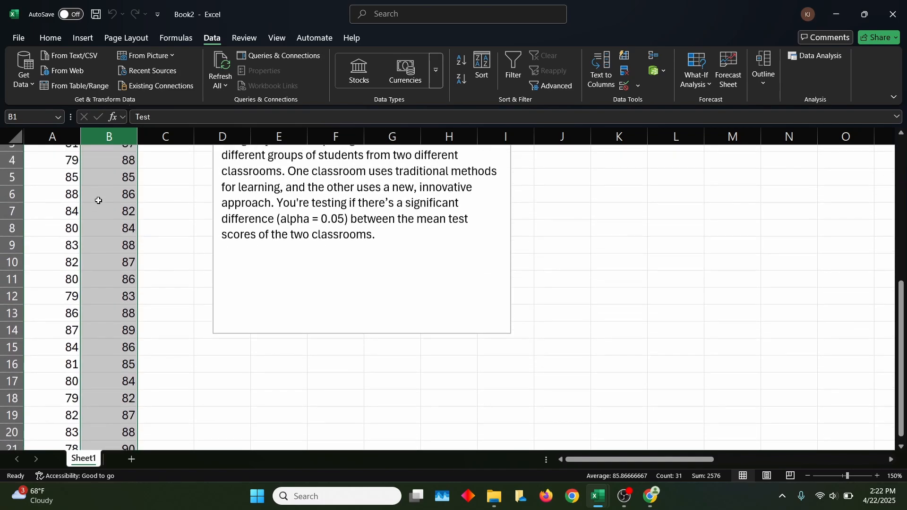
{"action": "left_click", "coordinate": [196, 204]}
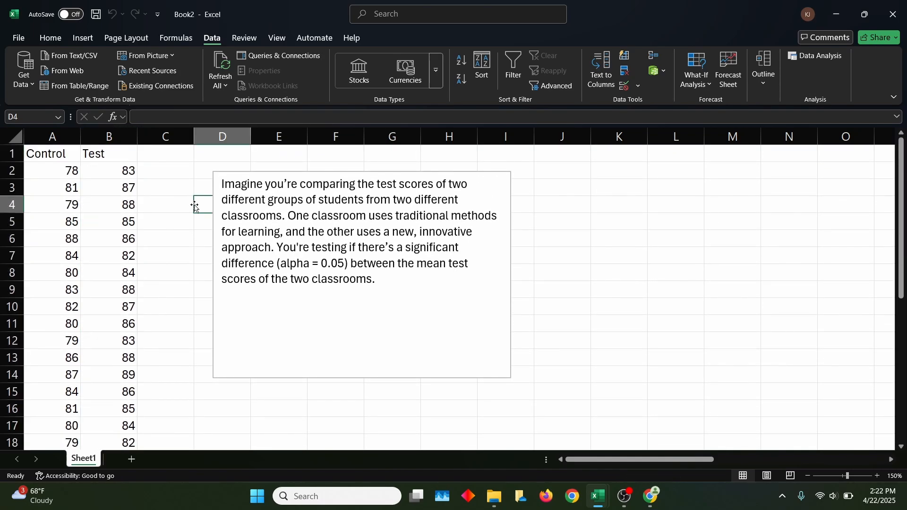
{"action": "left_click", "coordinate": [395, 278]}
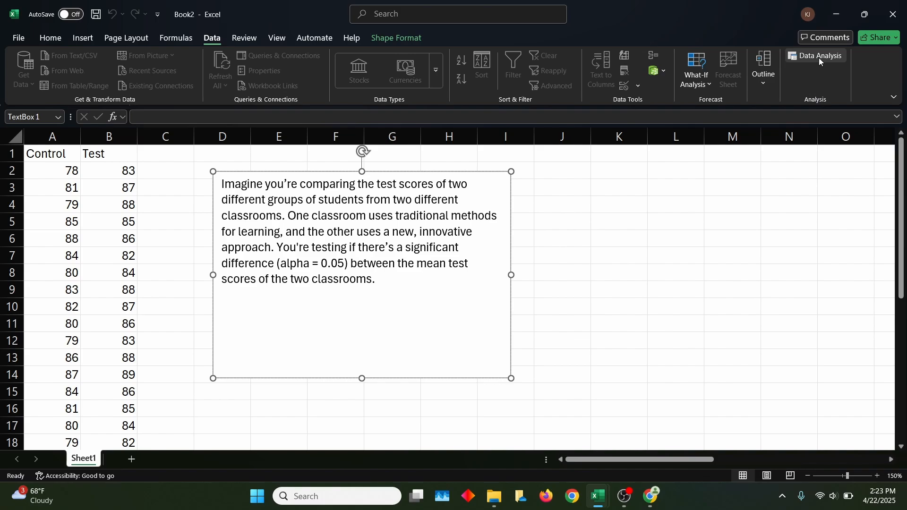
- Deactivate the Analysis ToolPak add-in through the Excel add-ins options
{"action": "left_click", "coordinate": [24, 40]}
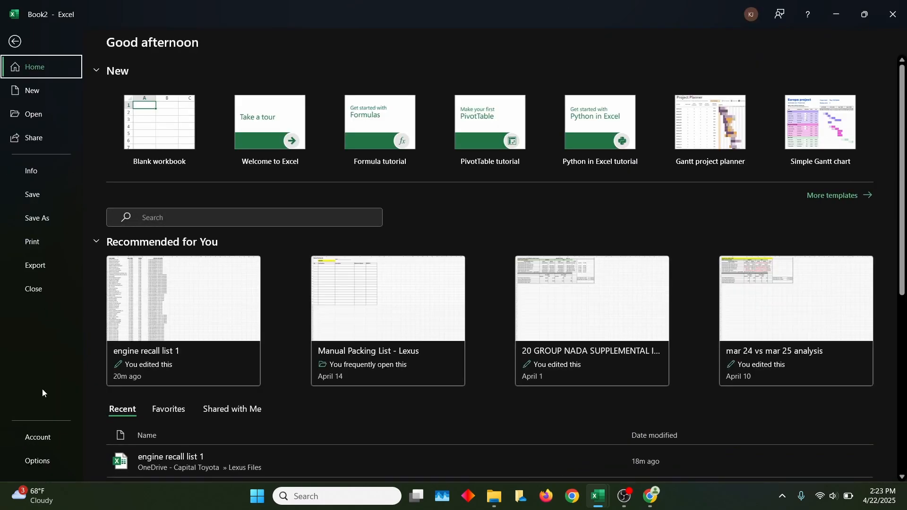
{"action": "left_click", "coordinate": [35, 462]}
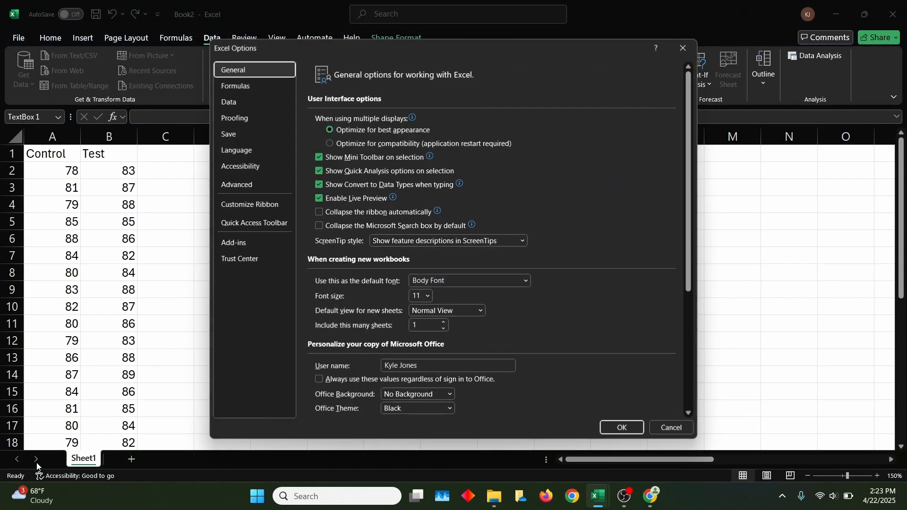
{"action": "left_click", "coordinate": [248, 243]}
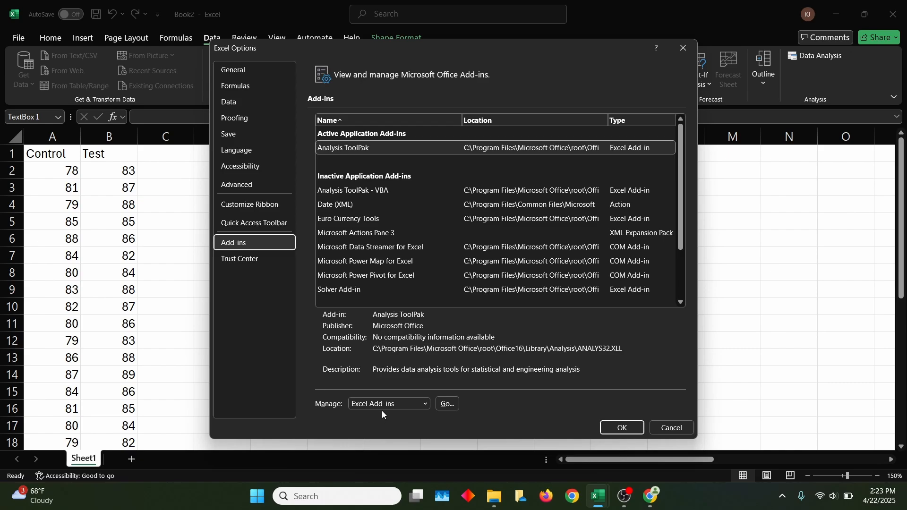
{"action": "left_click", "coordinate": [449, 404]}
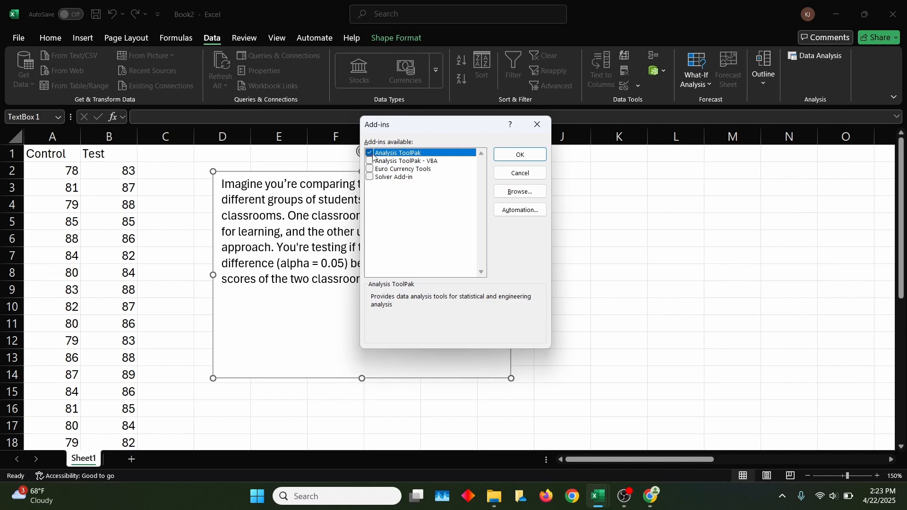
{"action": "left_click", "coordinate": [371, 153]}
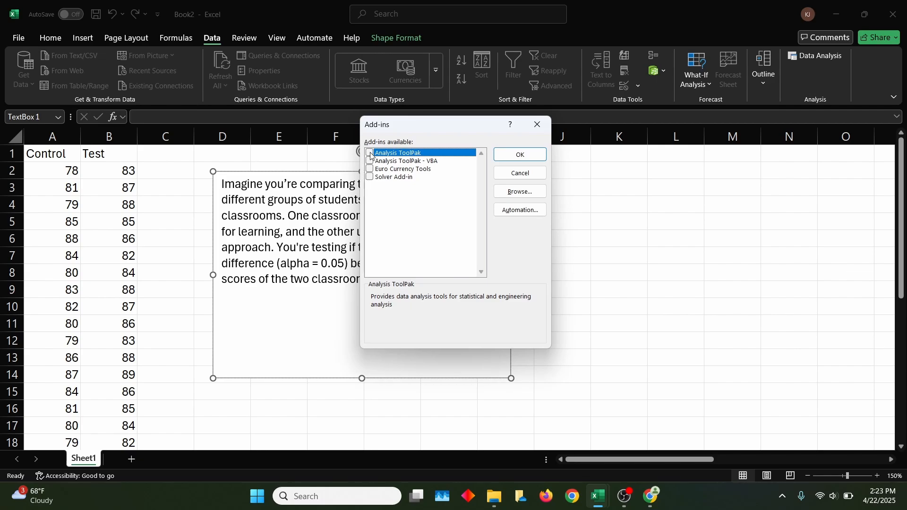
{"action": "left_click", "coordinate": [520, 154]}
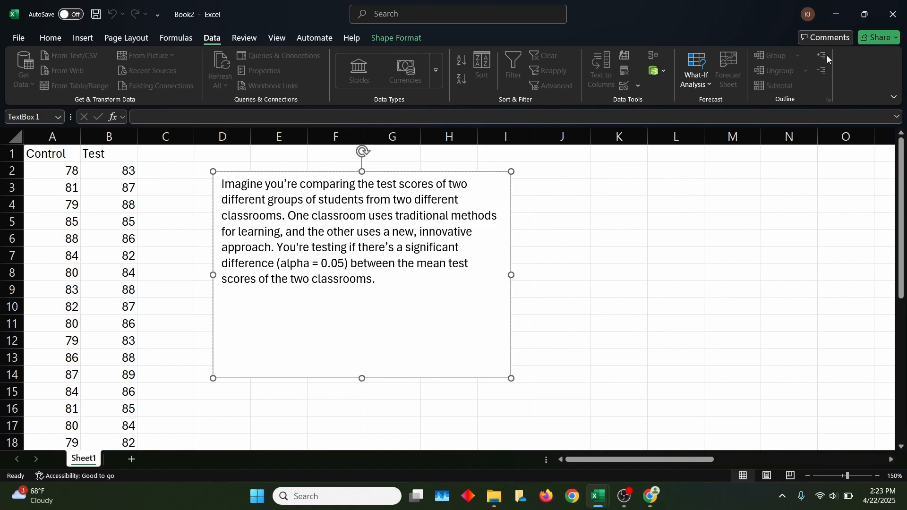
- Reactivate the Analysis ToolPak add-in through the Excel add-ins options
{"action": "left_click", "coordinate": [24, 39]}
{"action": "left_click", "coordinate": [46, 463]}
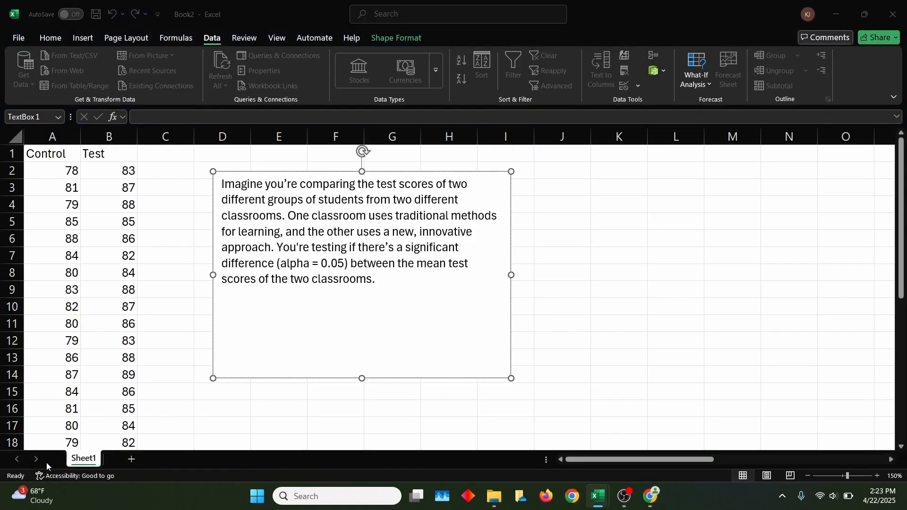
{"action": "left_click", "coordinate": [255, 241]}
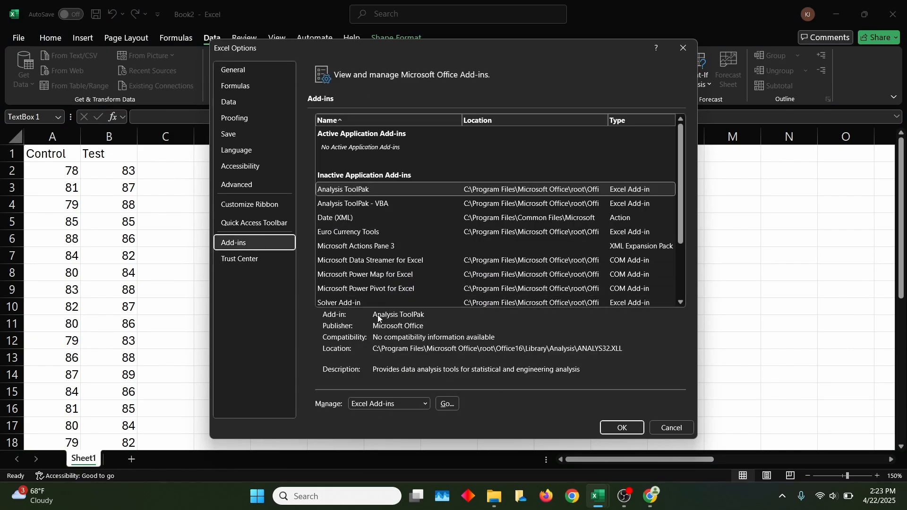
{"action": "left_click", "coordinate": [449, 405]}
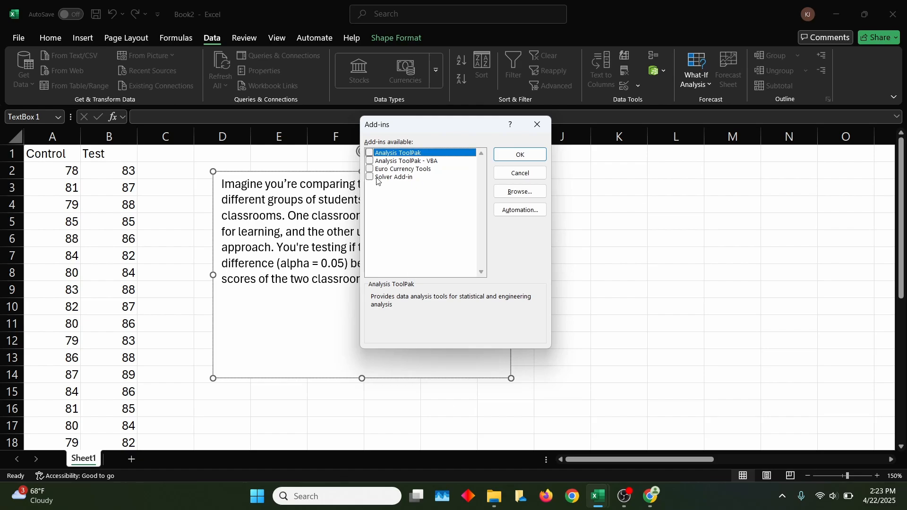
{"action": "left_click", "coordinate": [369, 153]}
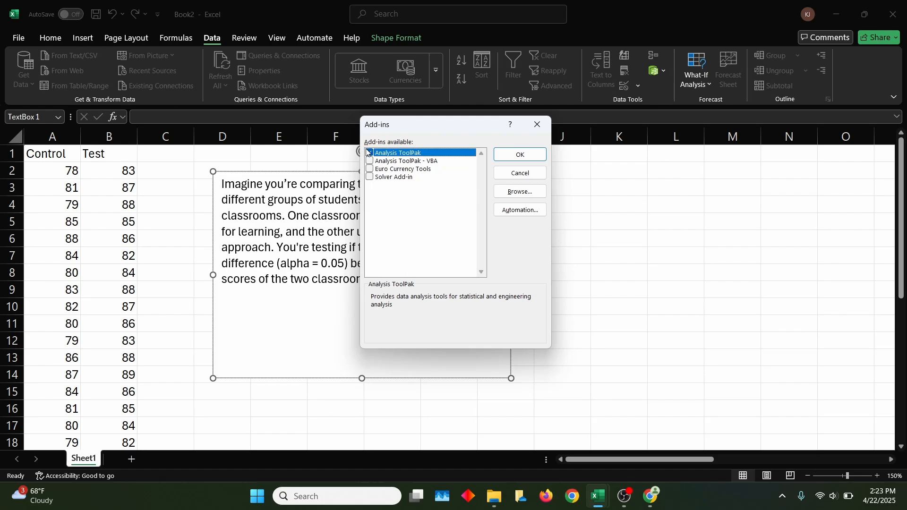
{"action": "left_click", "coordinate": [529, 154]}
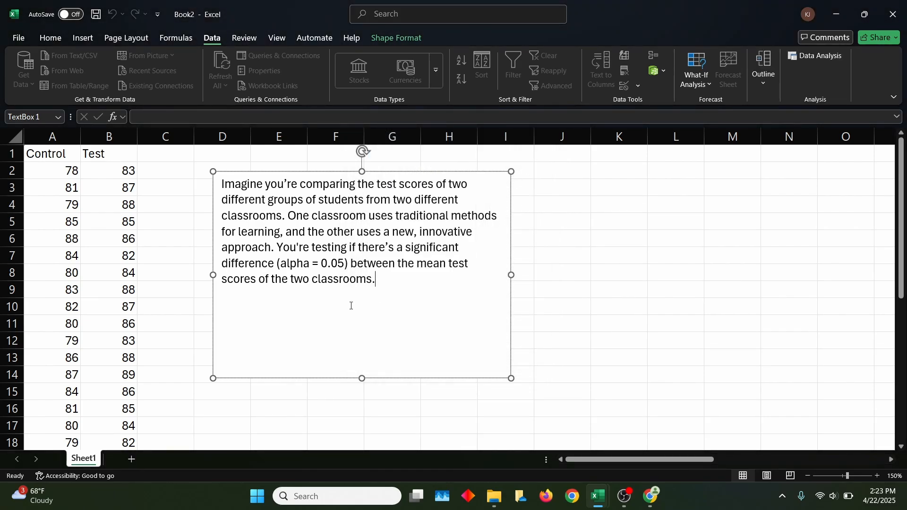
- Add two blank lines in the text box and paste the hypotheses H0: mean1=mean2 and H1: mean1<mean2
{"action": "key", "text": "Return"}
{"action": "key", "text": "Return"}
{"action": "type", "text": "H0: mean1=mean2 H1: mean1<mean2"}
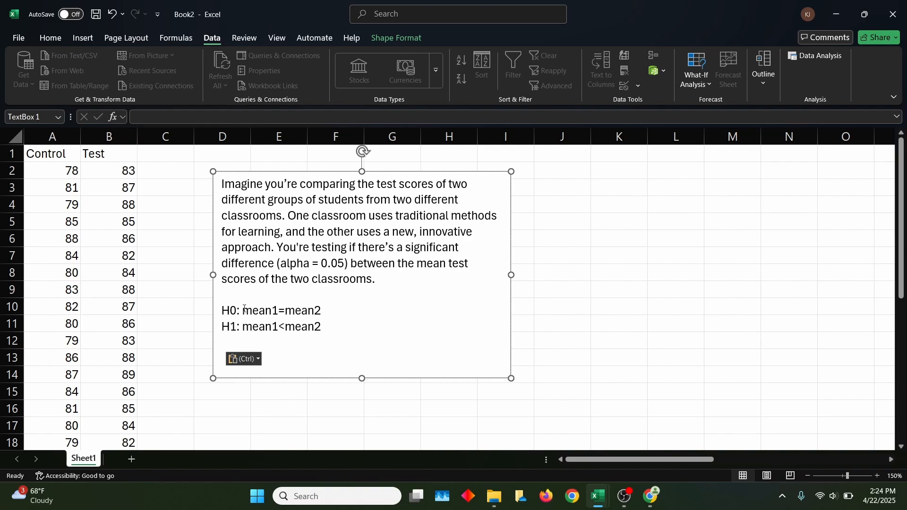
{"action": "left_click_drag", "start_coordinate": [243, 310], "coordinate": [272, 311]}
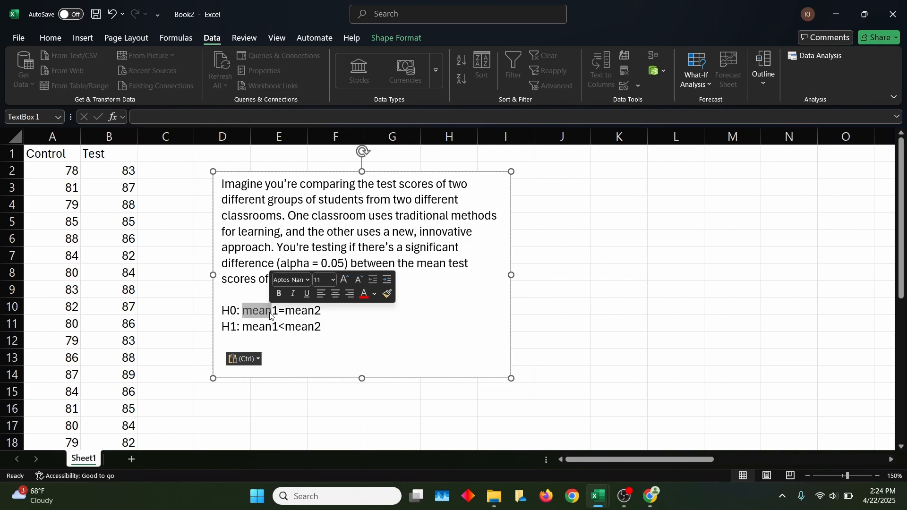
{"action": "left_click", "coordinate": [326, 321]}
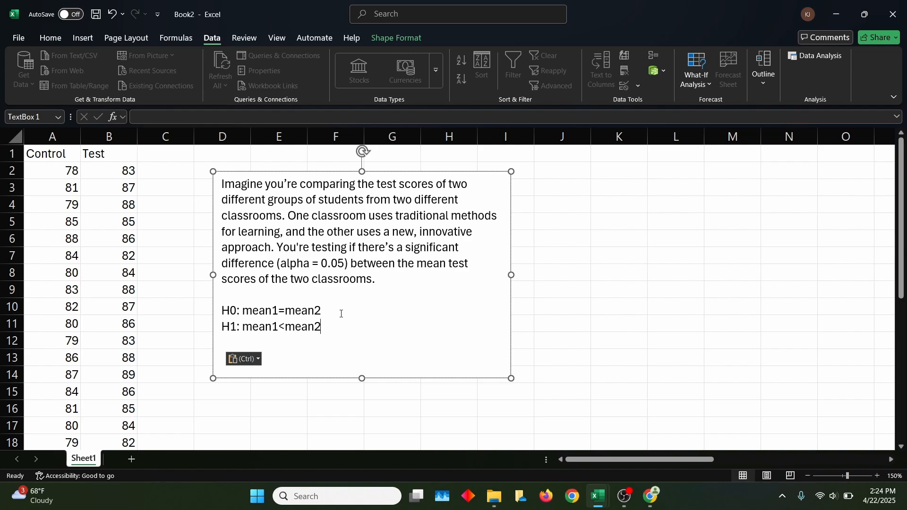
- Open Data Analysis and choose the t-Test: Two-Sample Assuming Equal Variances tool
{"action": "left_click", "coordinate": [815, 55]}
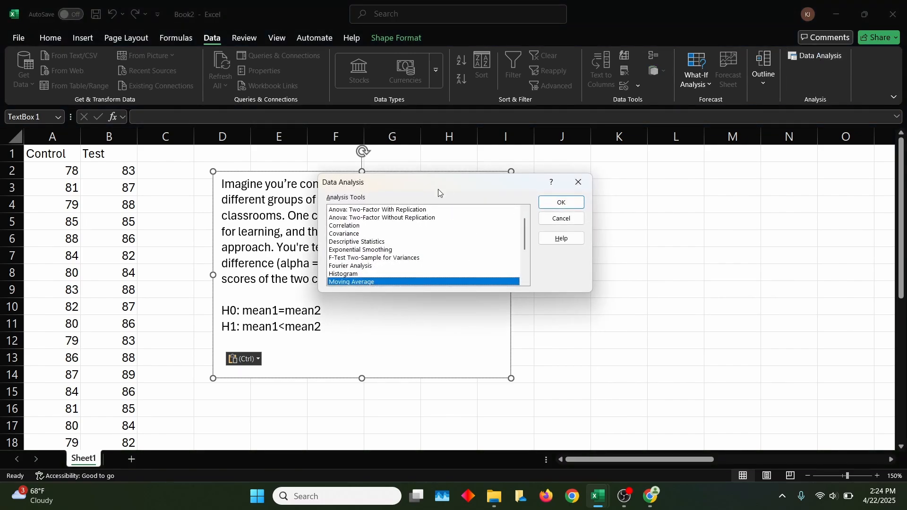
{"action": "key", "text": "Down"}
{"action": "key", "text": "Down"}
{"action": "key", "text": "Down"}
{"action": "key", "text": "Down"}
{"action": "key", "text": "Down"}
{"action": "key", "text": "Down"}
{"action": "key", "text": "Down"}
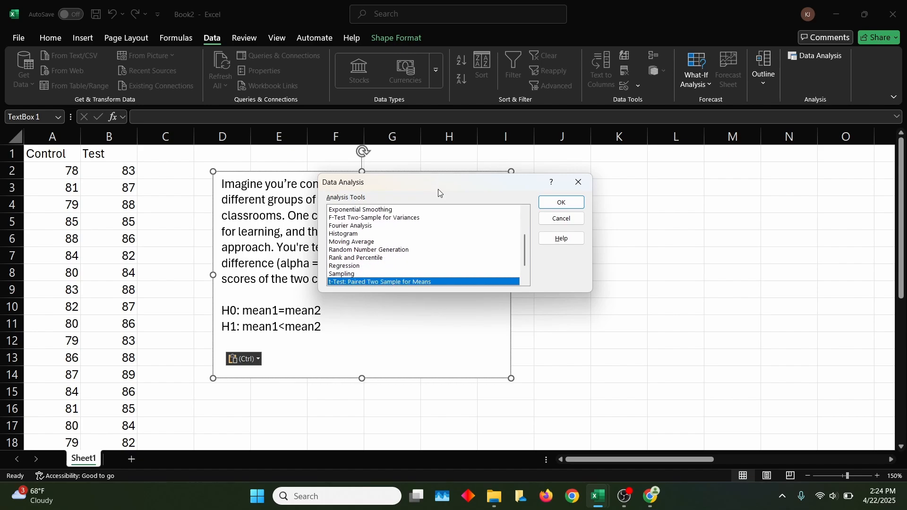
{"action": "key", "text": "Up"}
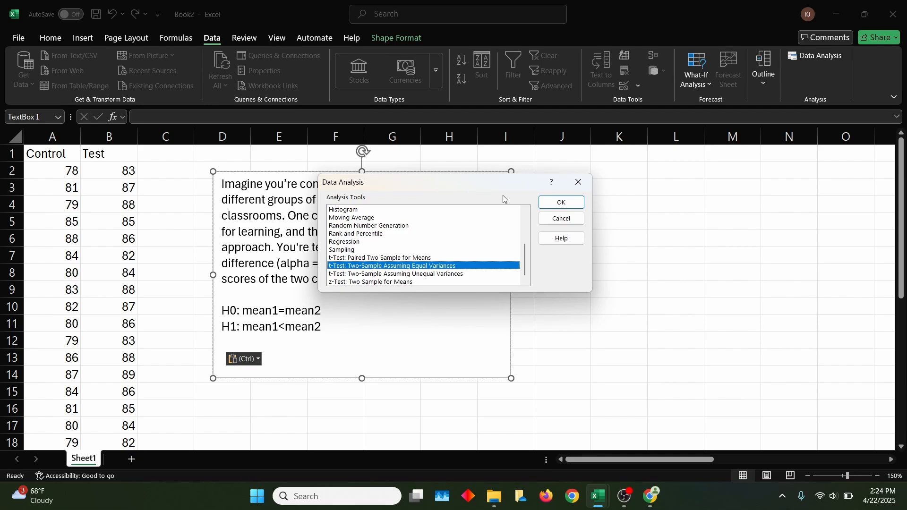
{"action": "left_click", "coordinate": [557, 203]}
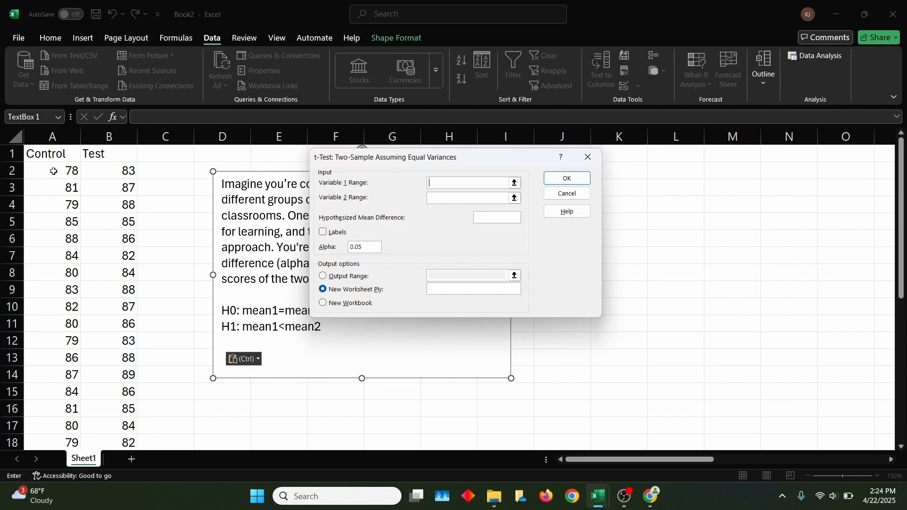
- Set Variable 1 Range to $A$2:$A$31 and Variable 2 Range to $B$2:$B$31
{"action": "left_click_drag", "start_coordinate": [51, 175], "coordinate": [50, 405]}
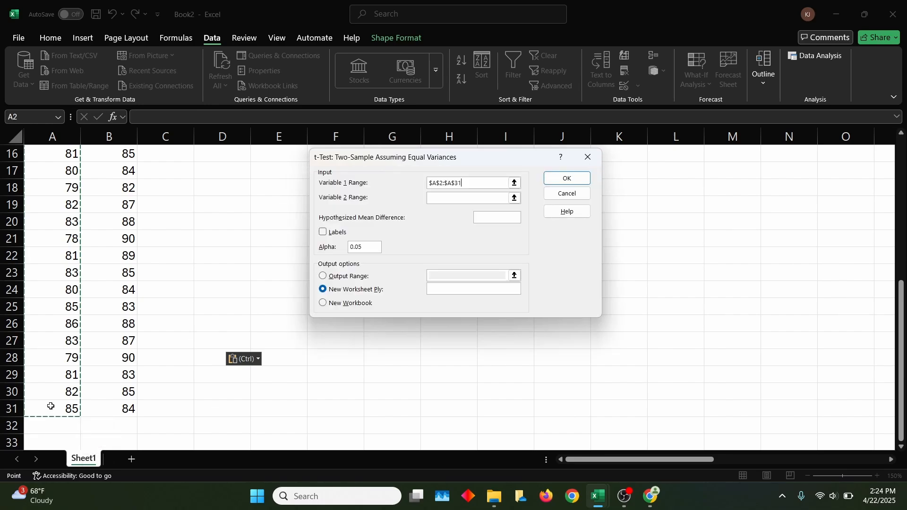
{"action": "left_click", "coordinate": [467, 194]}
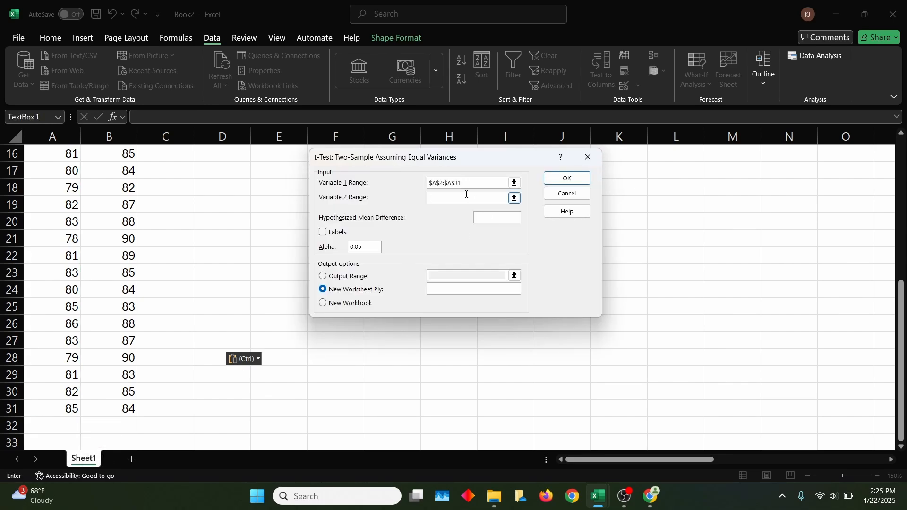
{"action": "scroll", "coordinate": [135, 187], "scroll_direction": "up", "scroll_amount": 5}
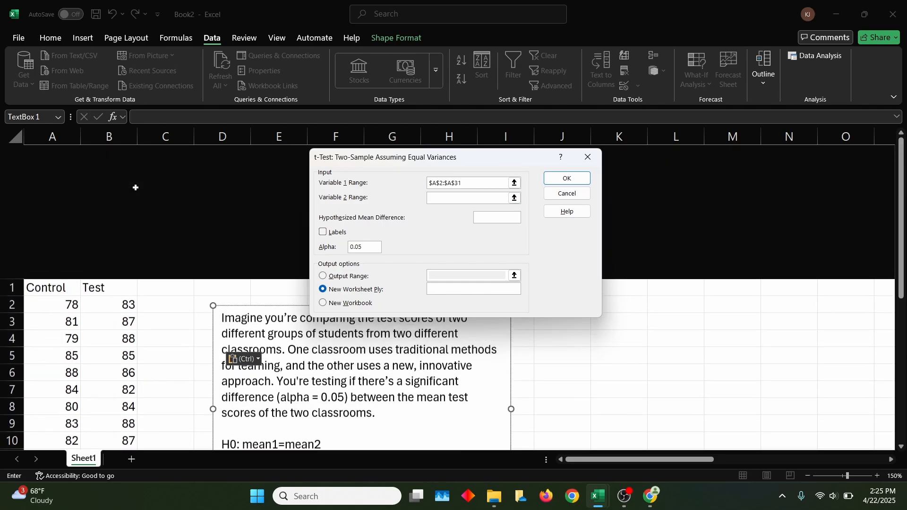
{"action": "scroll", "coordinate": [135, 188], "scroll_direction": "down", "scroll_amount": 3}
{"action": "left_click", "coordinate": [111, 170]}
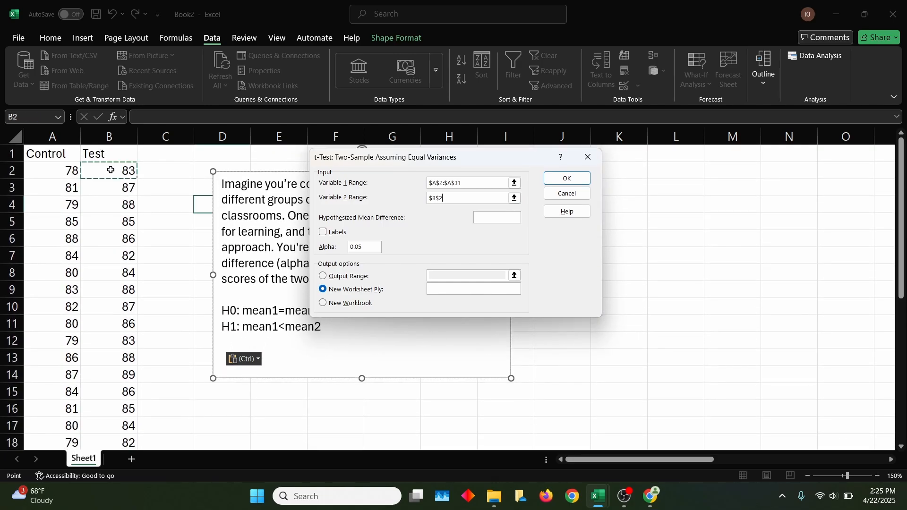
{"action": "left_click_drag", "start_coordinate": [111, 170], "coordinate": [108, 410]}
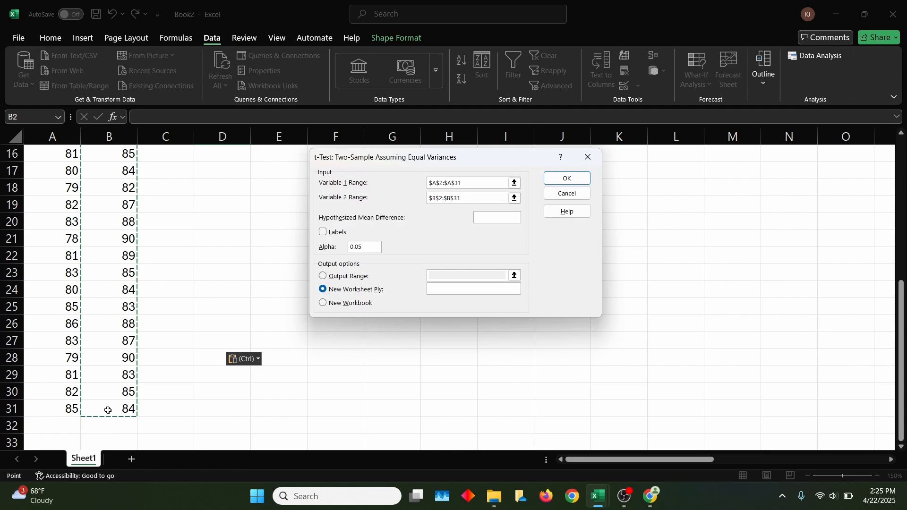
- Set the hypothesized mean difference to 0, keep alpha 0.05, and run the t-test to a new worksheet
{"action": "left_click", "coordinate": [486, 220]}
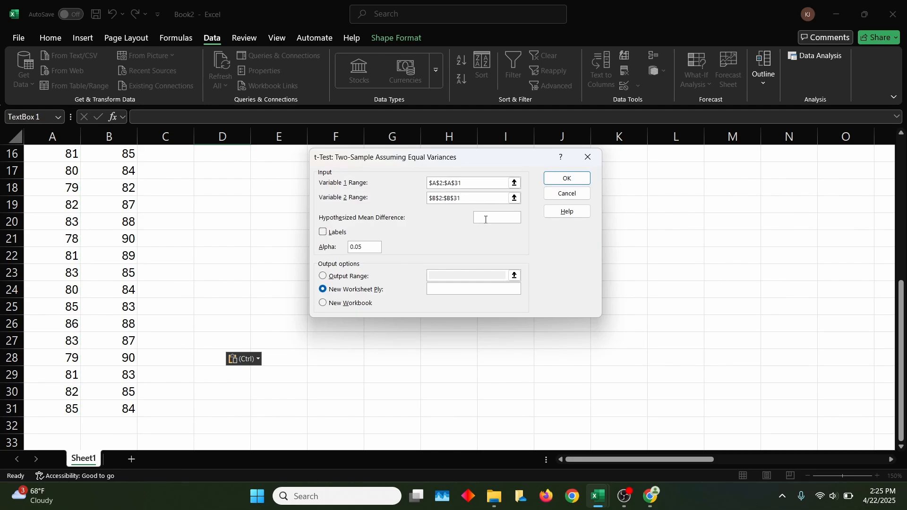
{"action": "type", "text": "0"}
{"action": "left_click", "coordinate": [371, 248]}
{"action": "left_click", "coordinate": [571, 181]}
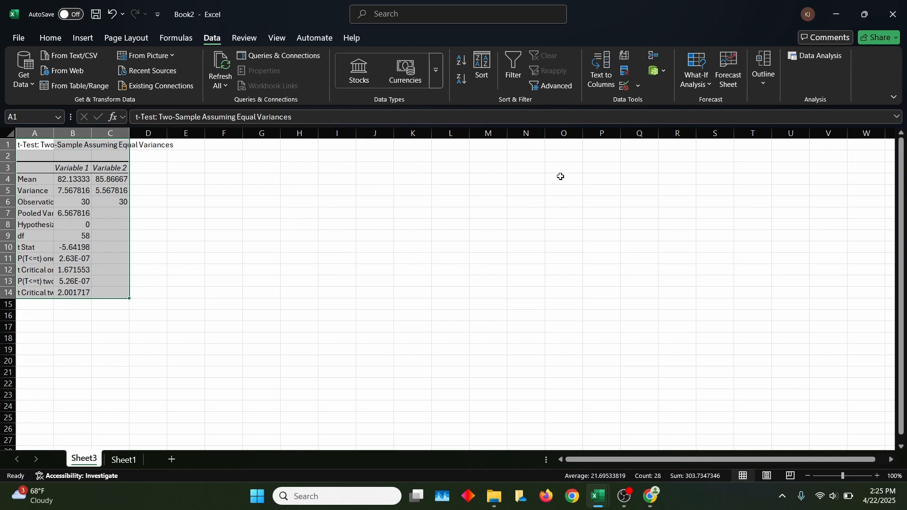
- Autofit column A of the output sheet to show the full labels and select the Variable 1 mean
{"action": "left_click", "coordinate": [163, 178]}
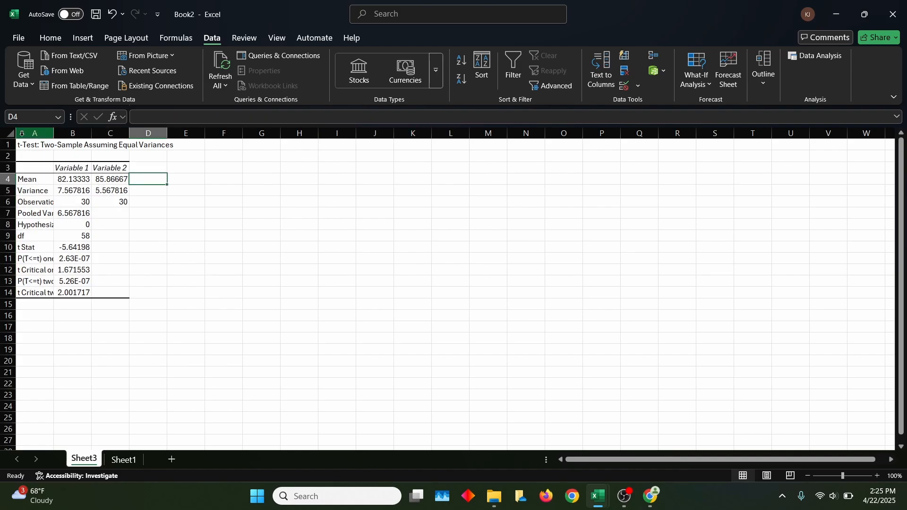
{"action": "left_click_drag", "start_coordinate": [55, 135], "coordinate": [55, 136]}
{"action": "double_click", "coordinate": [54, 135]}
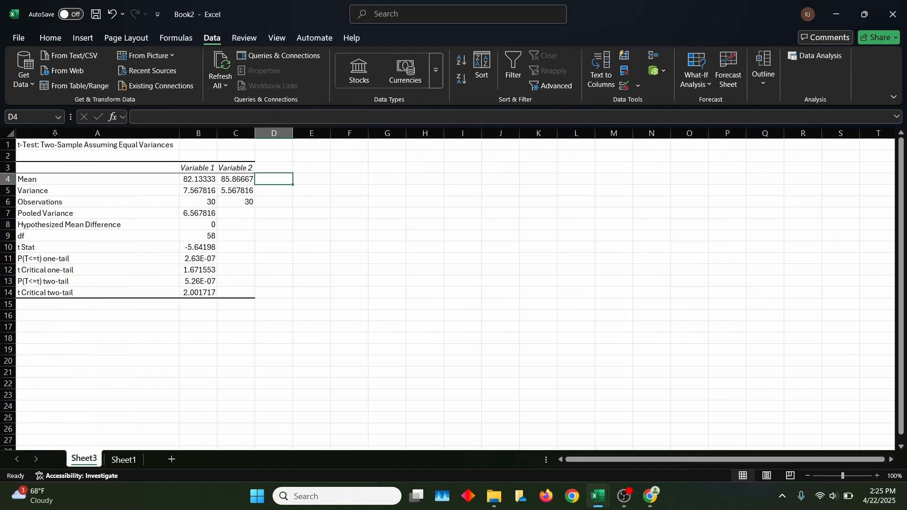
{"action": "left_click", "coordinate": [198, 180]}
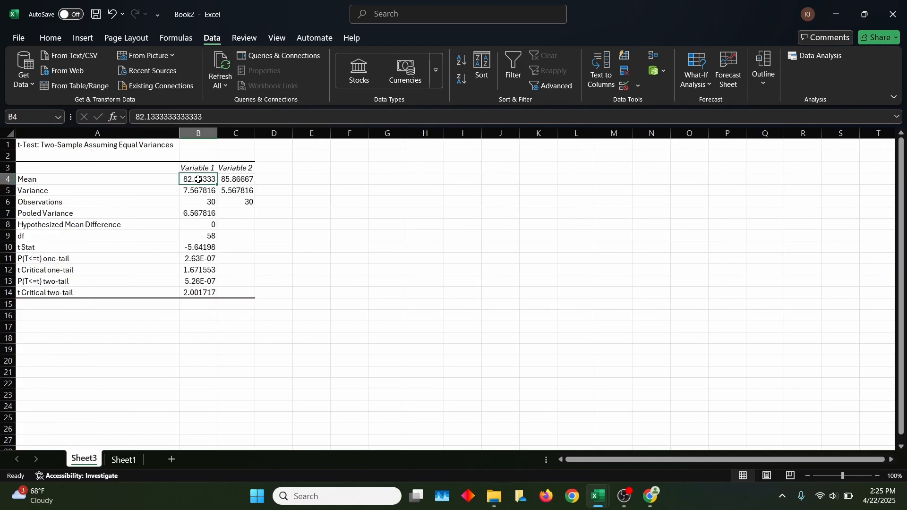
- Review the t-test output cells: means, observations, pooled variance, hypothesized difference, t Stat and the one-tail p-value
{"action": "key", "text": "Right"}
{"action": "left_click", "coordinate": [199, 180]}
{"action": "left_click", "coordinate": [206, 203]}
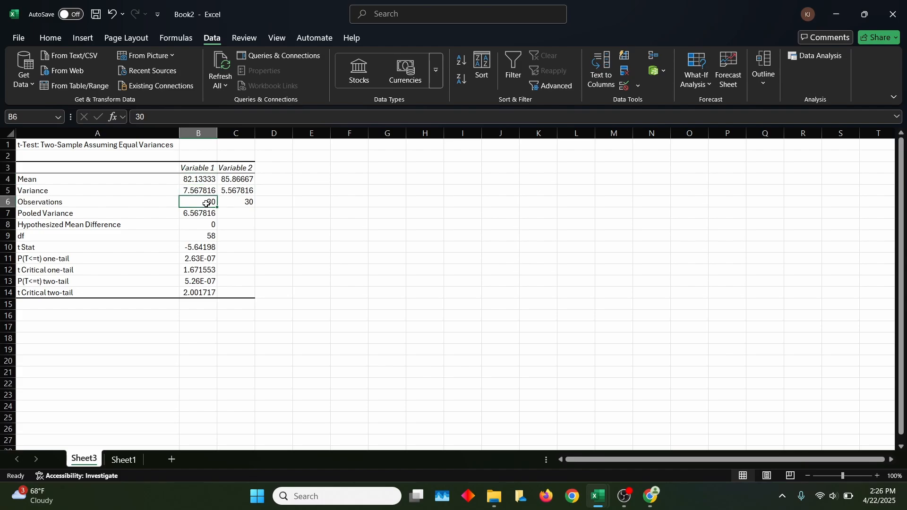
{"action": "key", "text": "Right"}
{"action": "key", "text": "Left"}
{"action": "key", "text": "Down"}
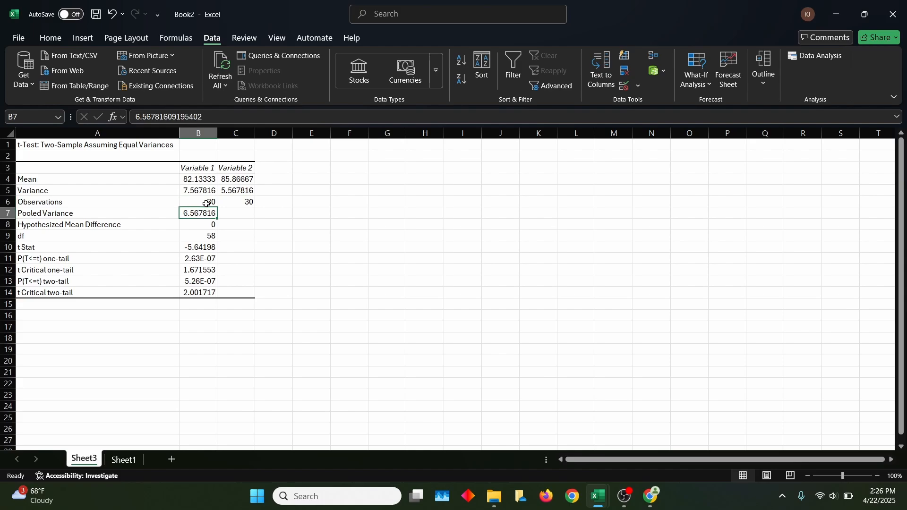
{"action": "key", "text": "Down"}
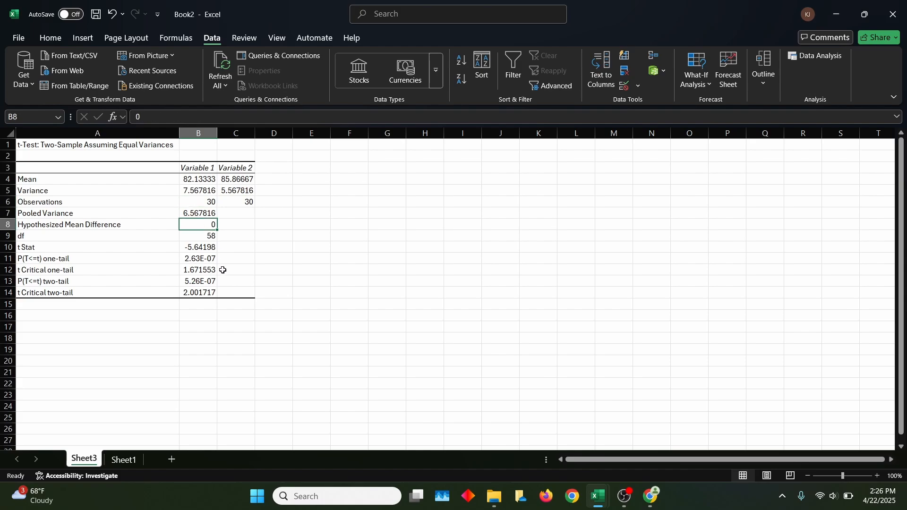
{"action": "left_click", "coordinate": [196, 249]}
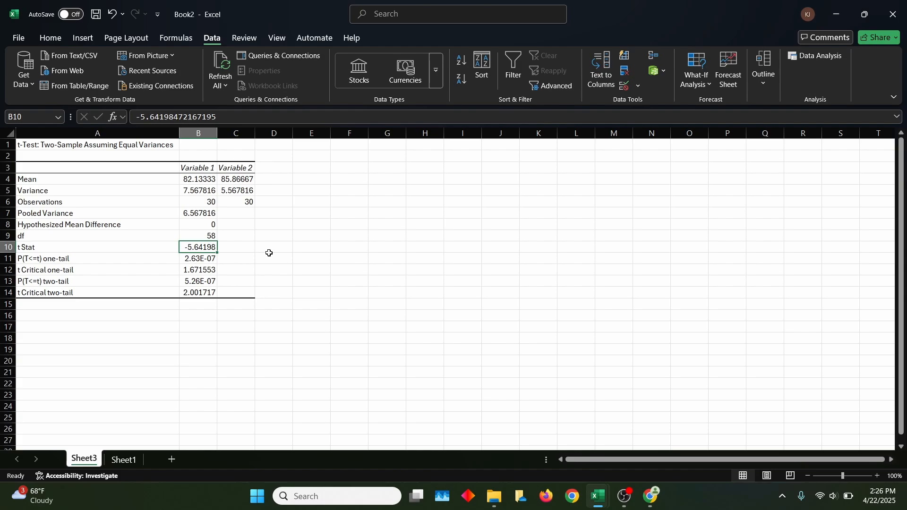
{"action": "left_click", "coordinate": [202, 259]}
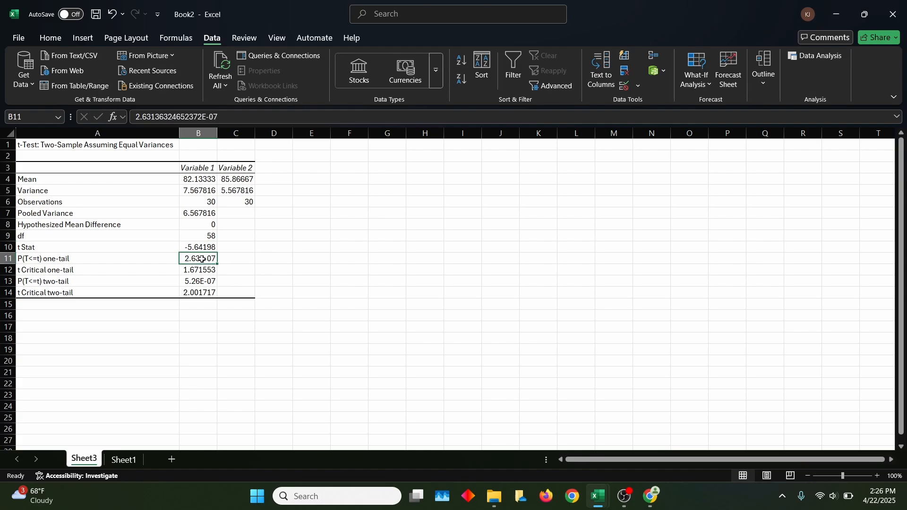
{"action": "left_click", "coordinate": [230, 260]}
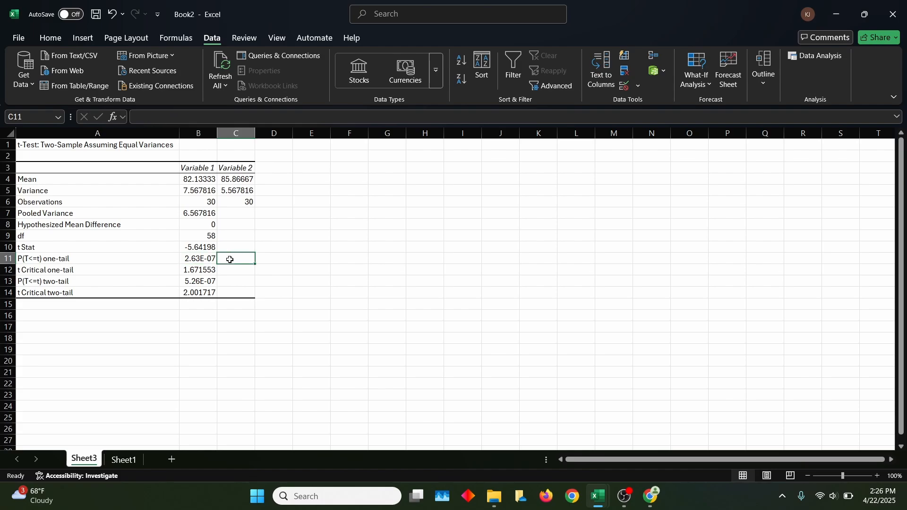
- Enter the one-tail p-value written out as the decimal .000000263 in cell D11 beside the output
{"action": "left_click", "coordinate": [277, 261]}
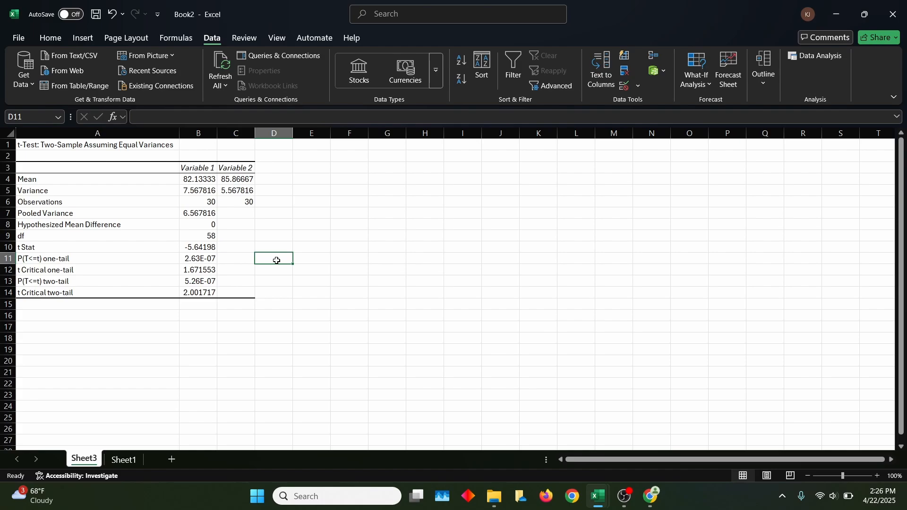
{"action": "type", "text": ".0"}
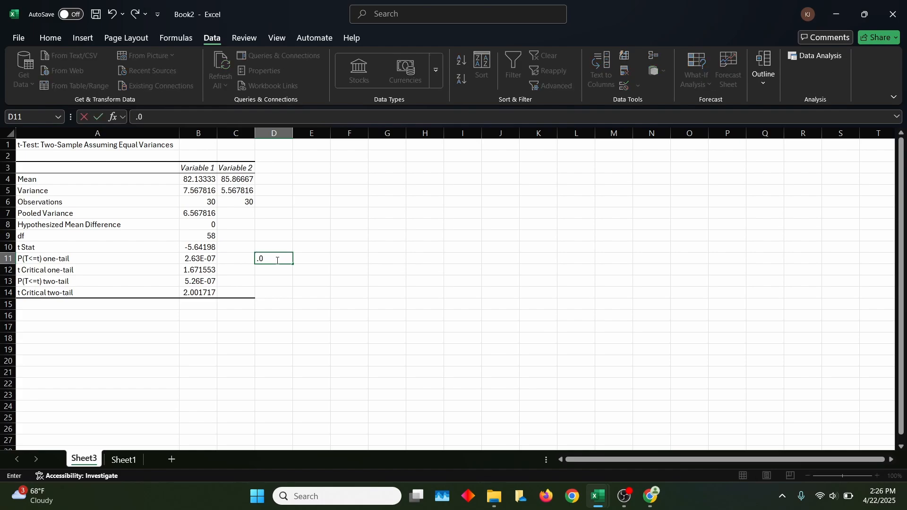
{"action": "type", "text": "00000263"}
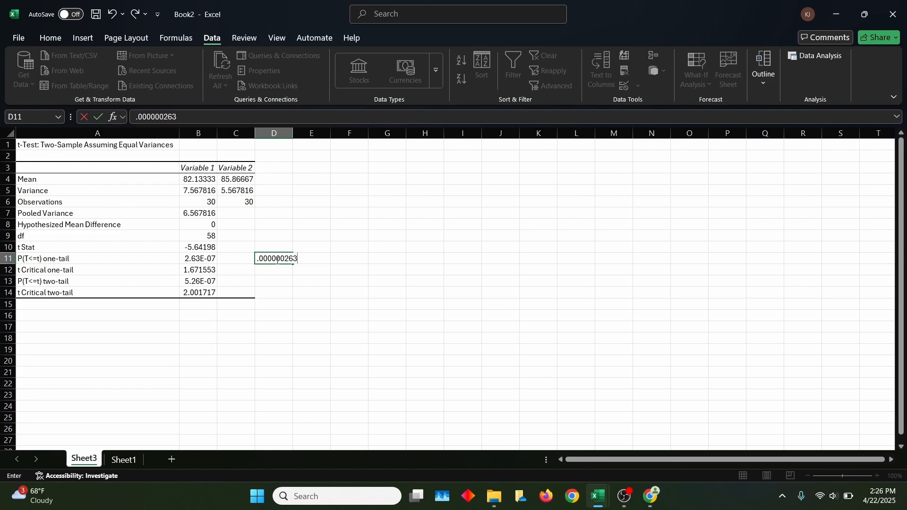
{"action": "key", "text": "Return"}
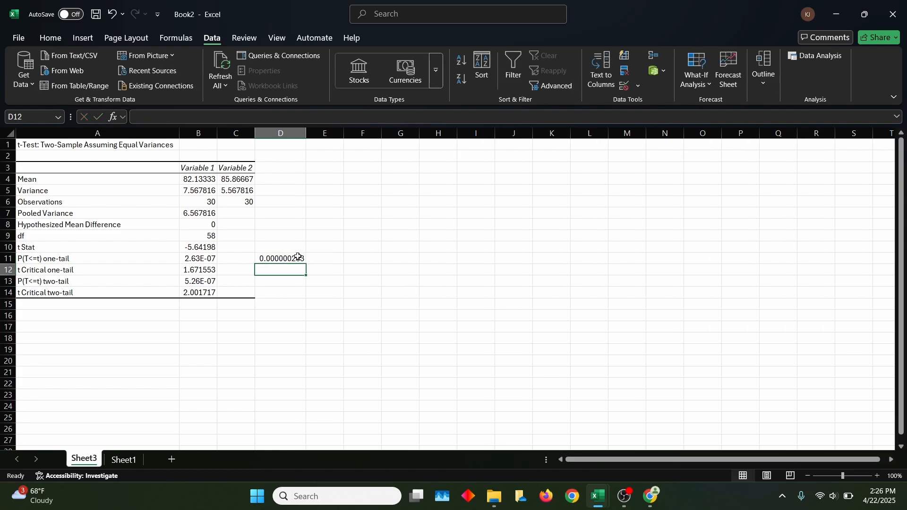
- Examine the one-tail p-value against the two-tail p-value and t Critical rows of the output
{"action": "left_click_drag", "start_coordinate": [296, 258], "coordinate": [424, 276]}
{"action": "key", "text": "Left"}
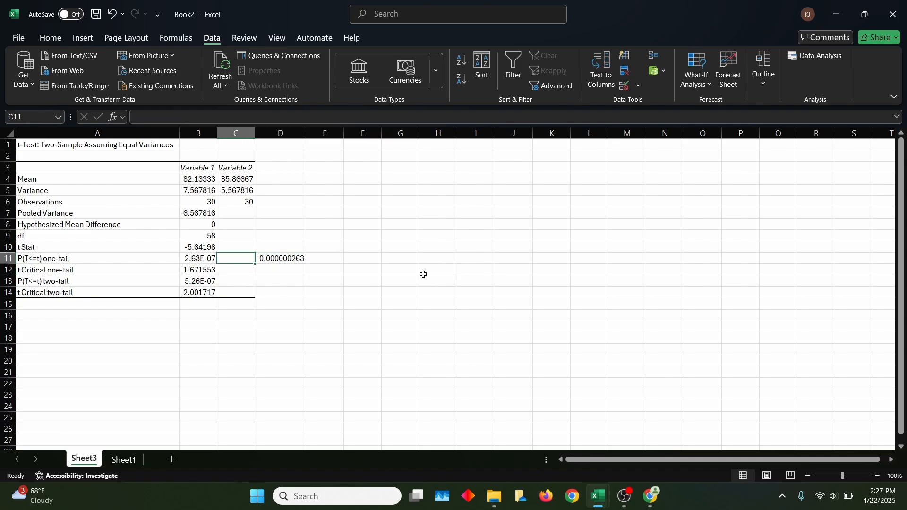
{"action": "key", "text": "Left"}
{"action": "key", "text": "Left"}
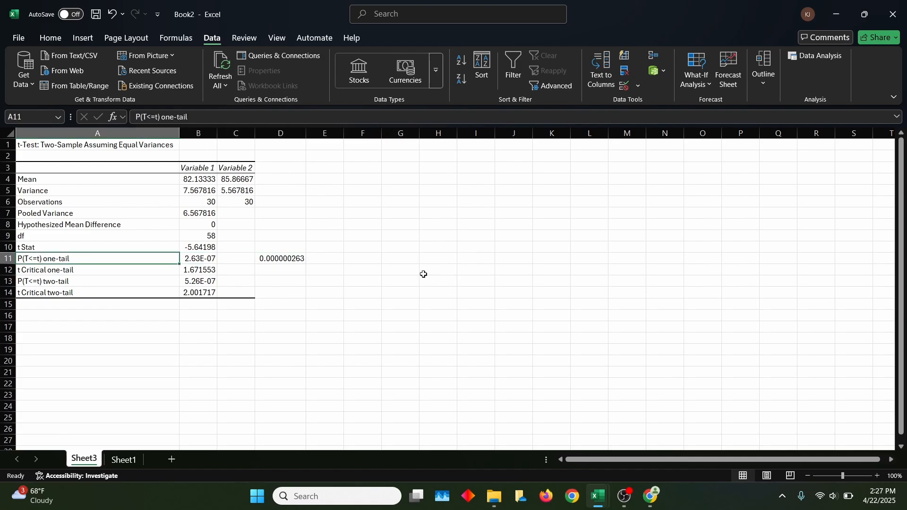
{"action": "key", "text": "Right"}
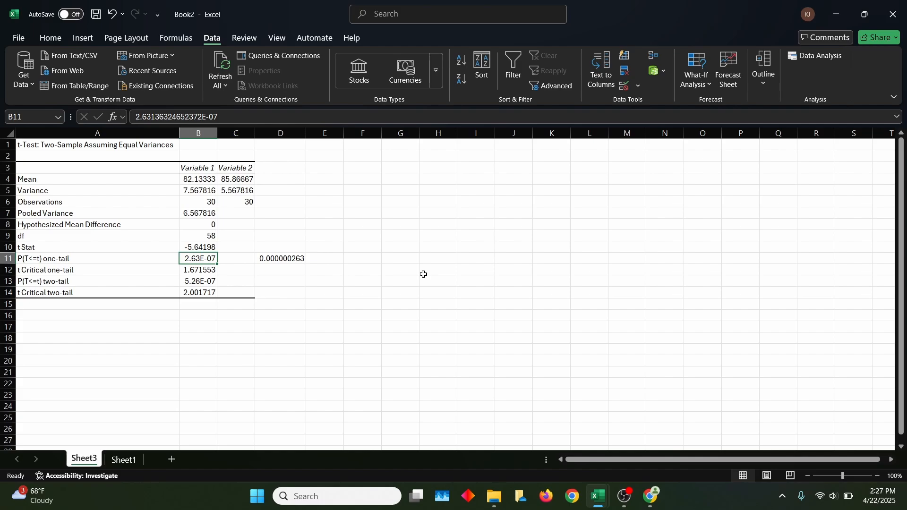
{"action": "left_click", "coordinate": [204, 279]}
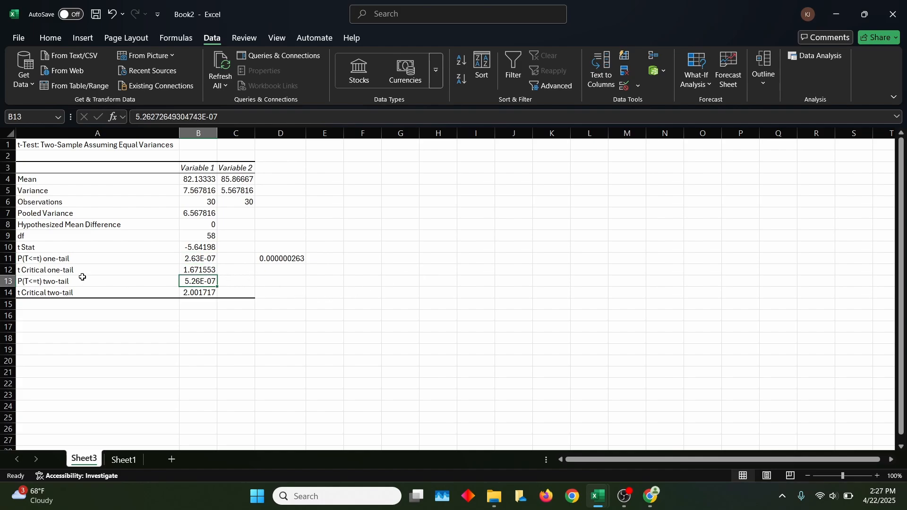
{"action": "left_click_drag", "start_coordinate": [8, 281], "coordinate": [8, 294]}
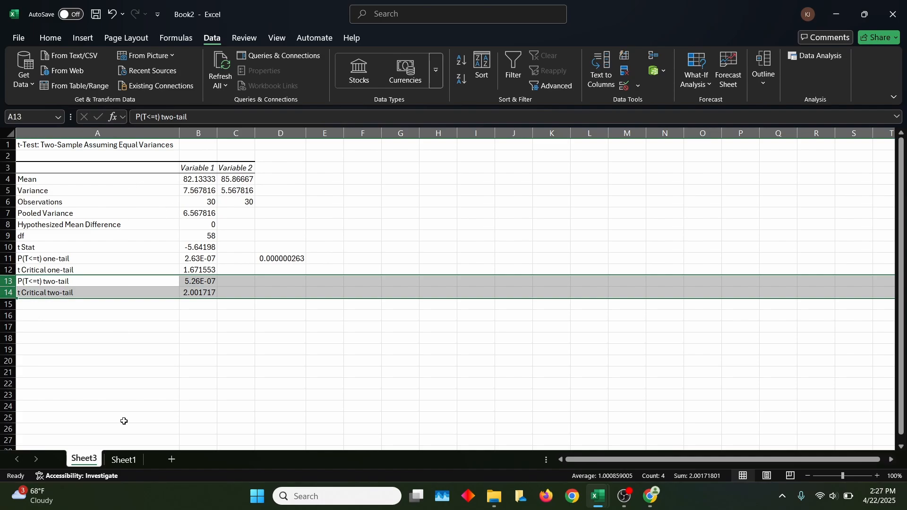
- Switch to Sheet1 and reread the problem statement and the hypotheses above the data
{"action": "left_click", "coordinate": [118, 461]}
{"action": "scroll", "coordinate": [328, 289], "scroll_direction": "up", "scroll_amount": 5}
{"action": "scroll", "coordinate": [364, 273], "scroll_direction": "up", "scroll_amount": 4}
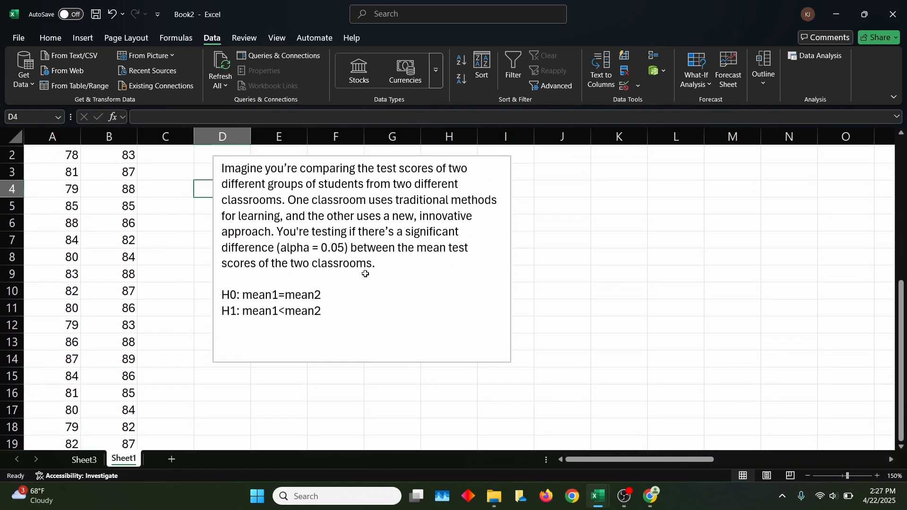
{"action": "scroll", "coordinate": [365, 274], "scroll_direction": "up", "scroll_amount": 1}
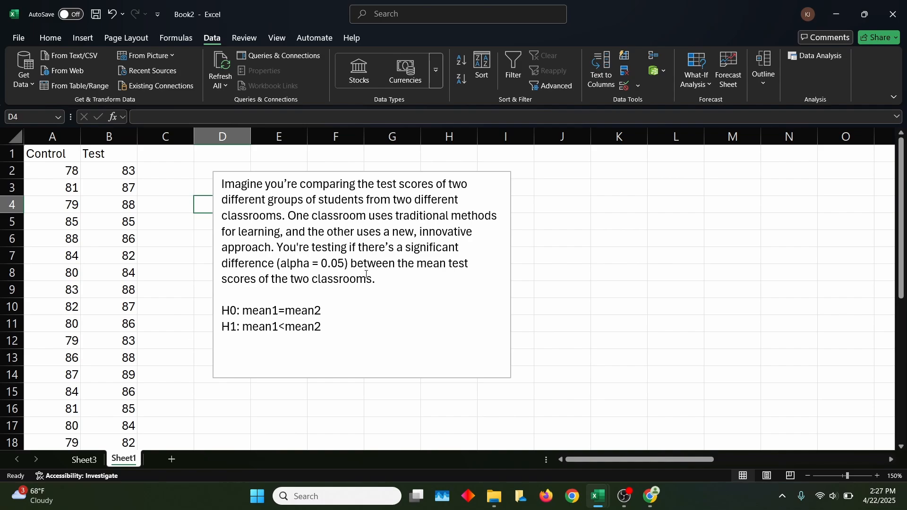